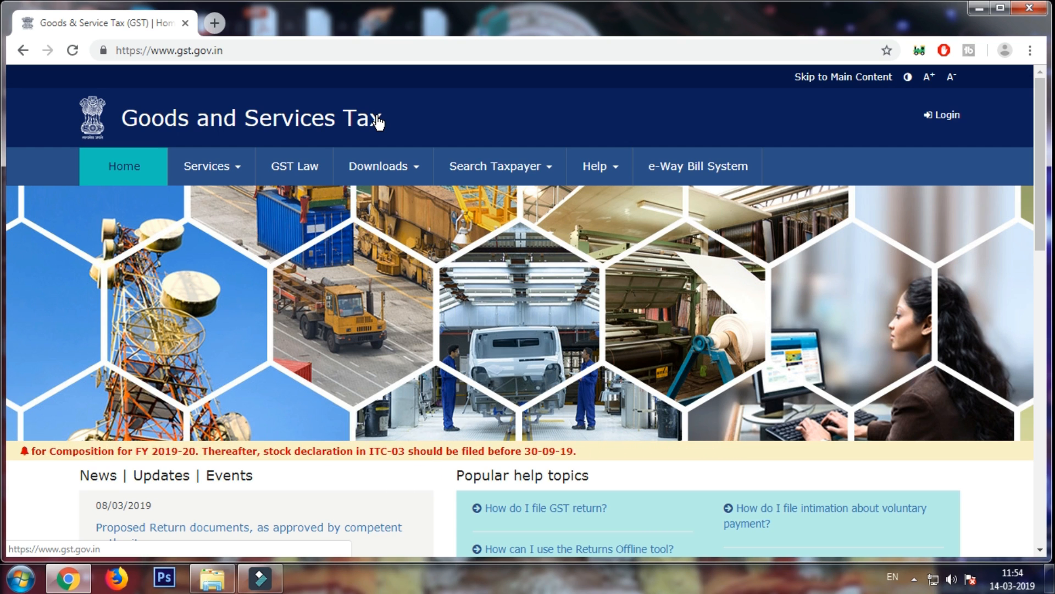
# Read the homepage notice about the CMP-02 and ITC-03 filing deadlines for opting in to composition for FY 2019-20
pyautogui.scroll(-2, 415, 278)
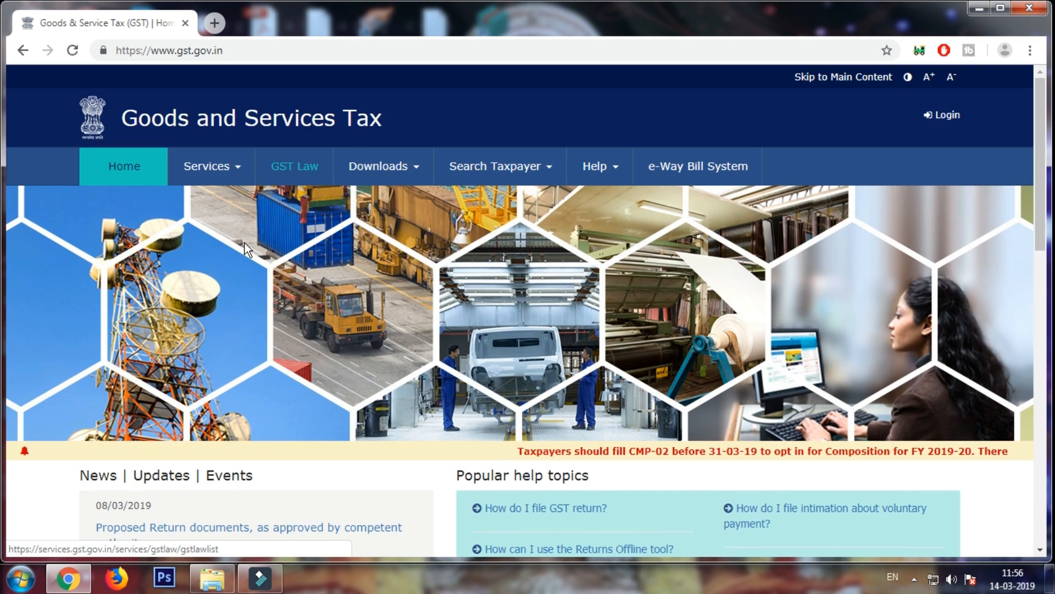
pyautogui.scroll(-1, 242, 243)
pyautogui.scroll(-2, 243, 243)
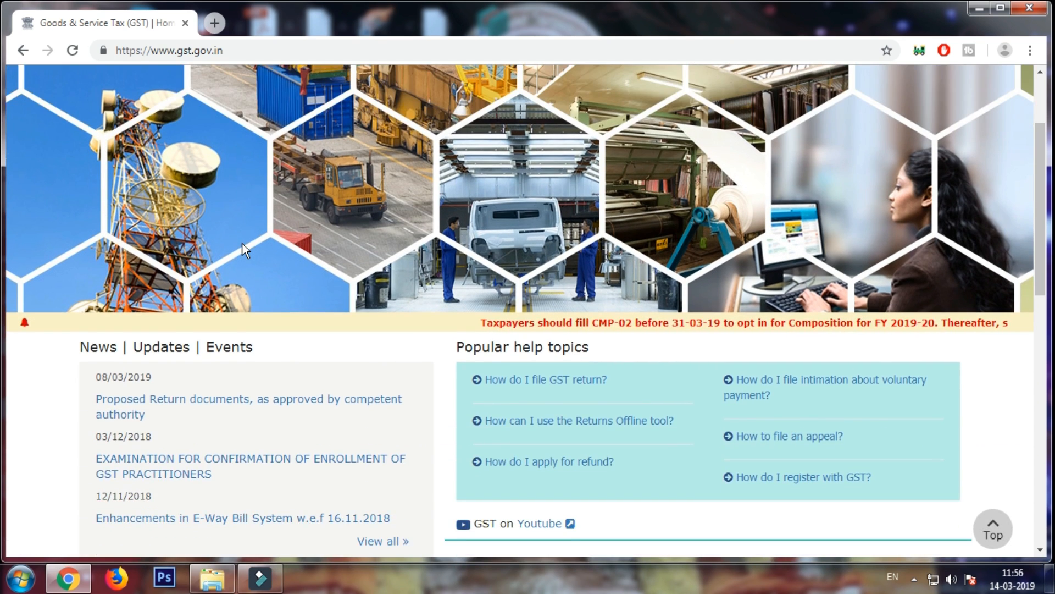
pyautogui.scroll(-1, 243, 243)
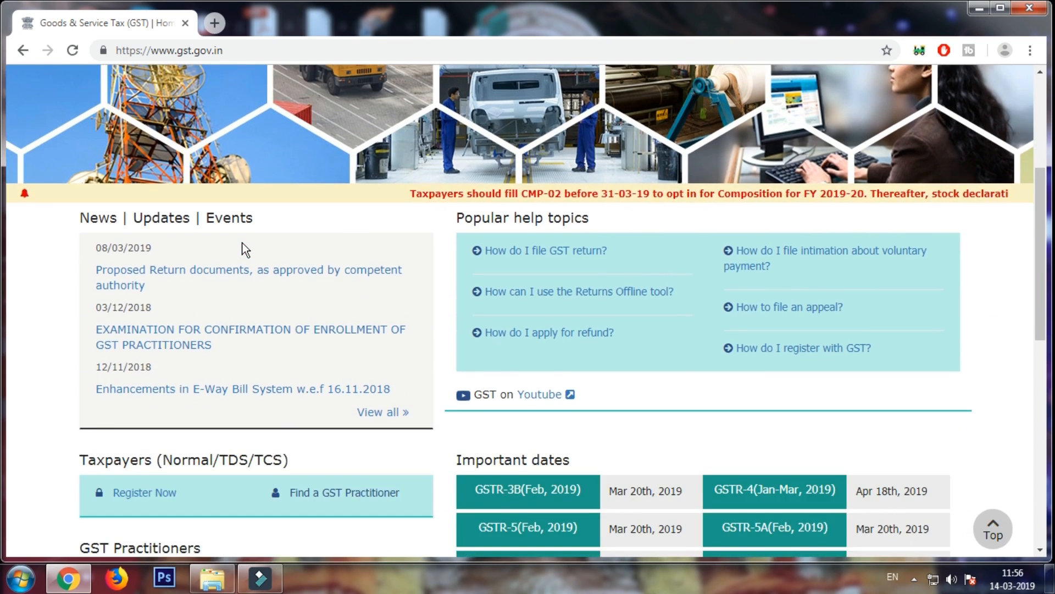
pyautogui.scroll(2, 245, 255)
pyautogui.moveTo(354, 323); pyautogui.dragTo(598, 325)
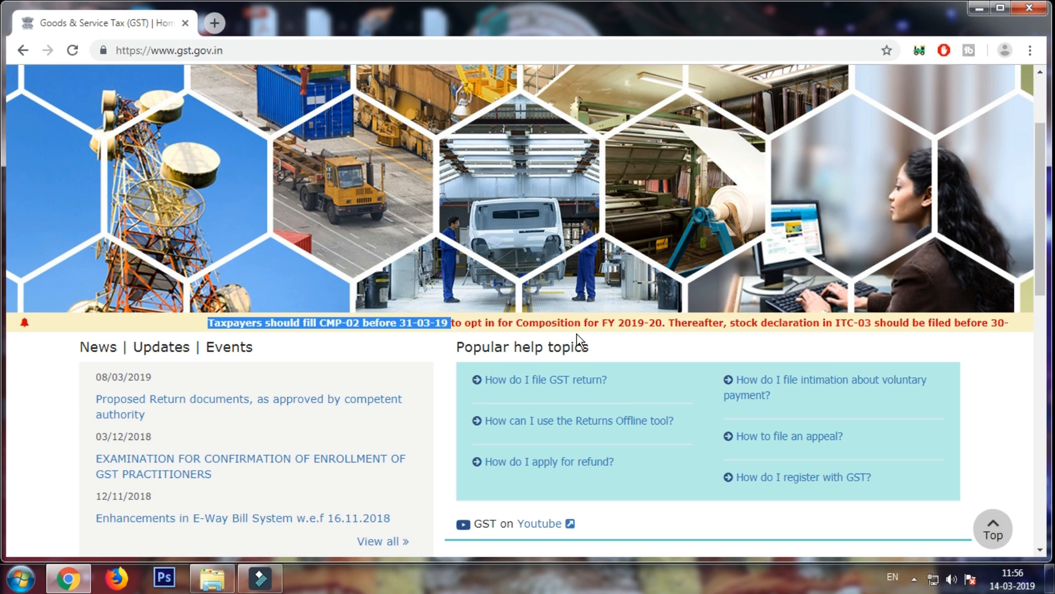
pyautogui.moveTo(576, 327); pyautogui.dragTo(949, 323)
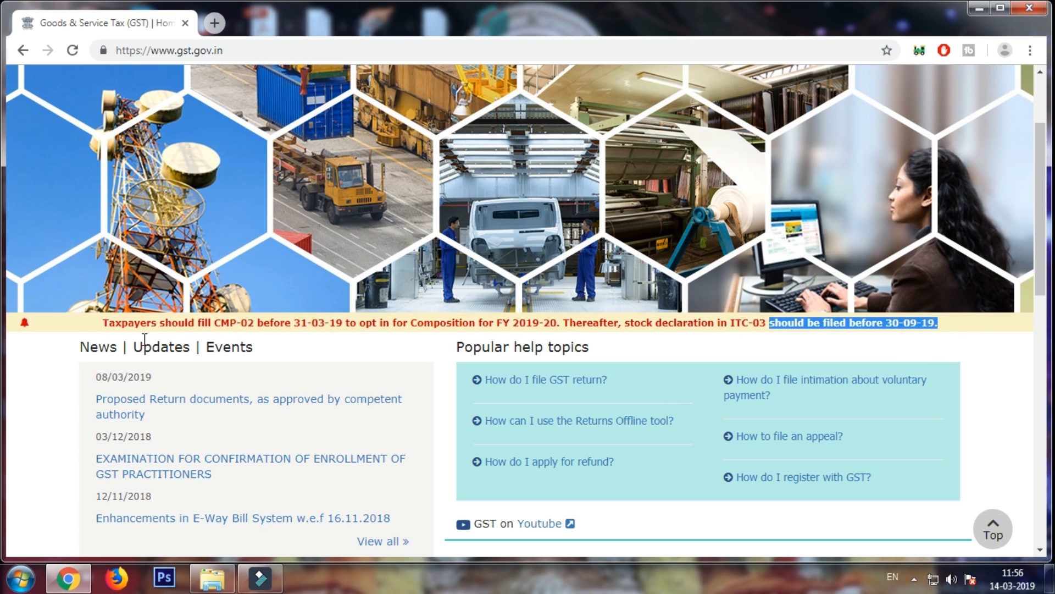
pyautogui.moveTo(88, 322); pyautogui.dragTo(269, 325)
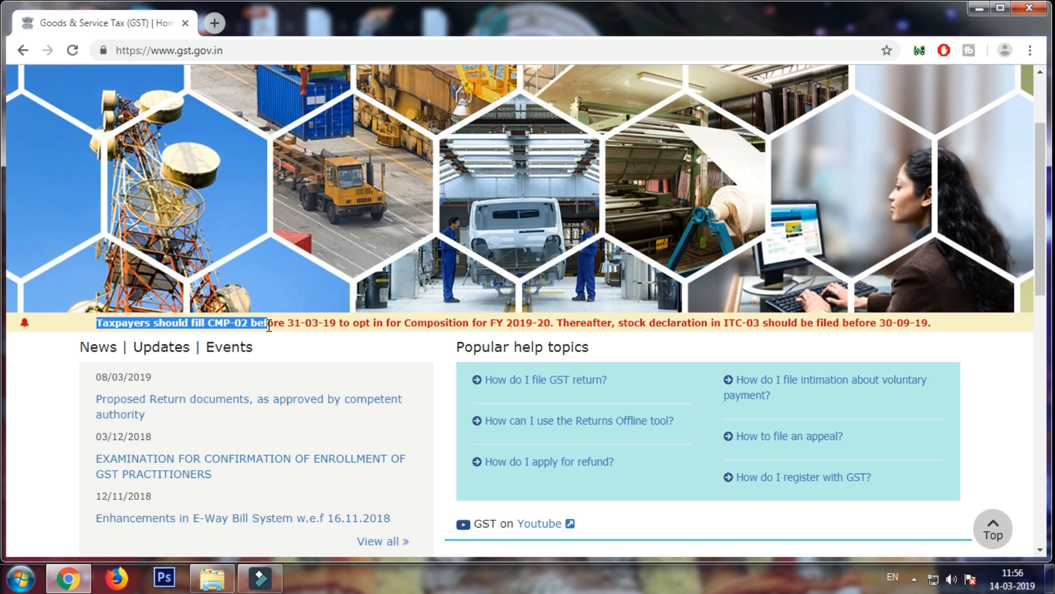
pyautogui.moveTo(268, 326); pyautogui.dragTo(276, 328)
pyautogui.moveTo(277, 329); pyautogui.dragTo(350, 325)
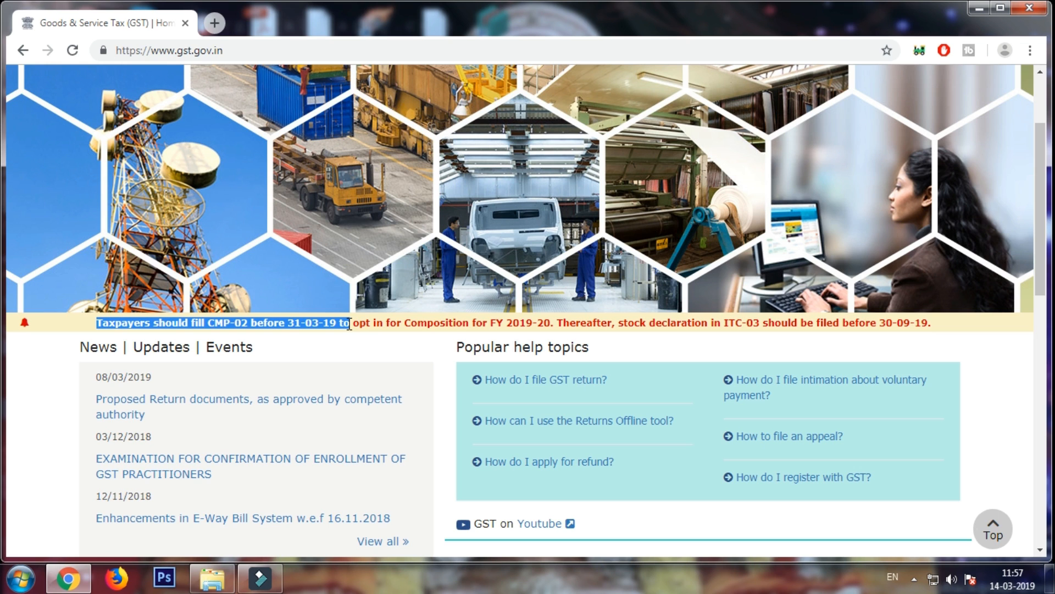
pyautogui.click(350, 325)
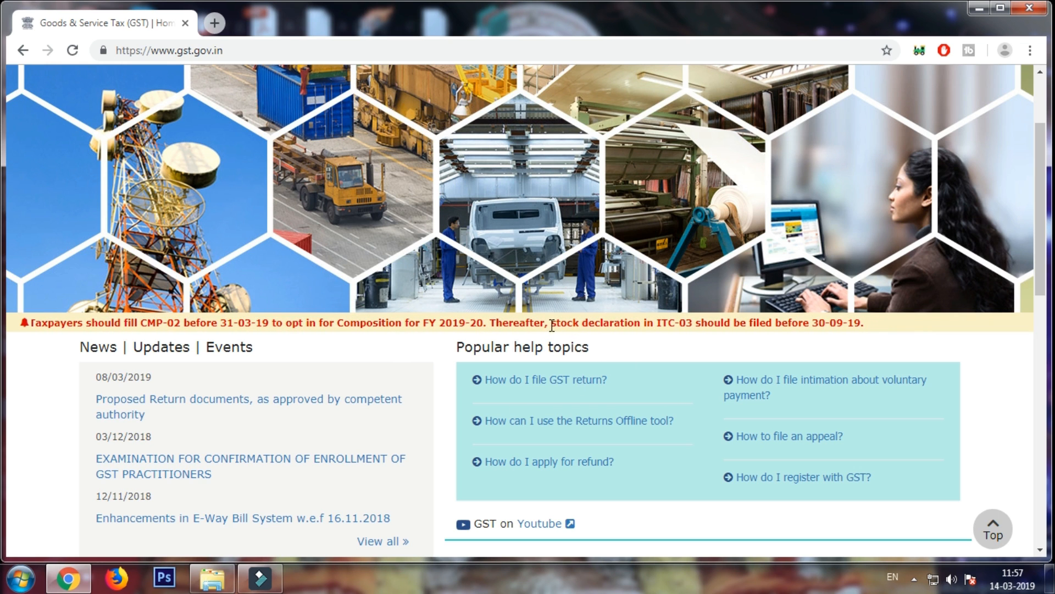
pyautogui.moveTo(550, 322); pyautogui.dragTo(879, 324)
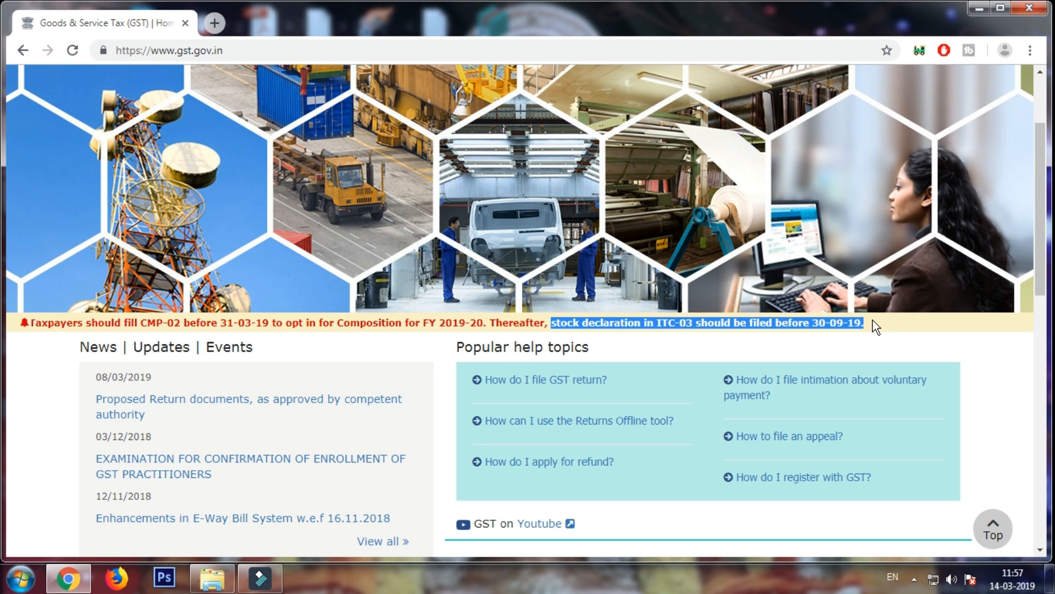
pyautogui.click(716, 344)
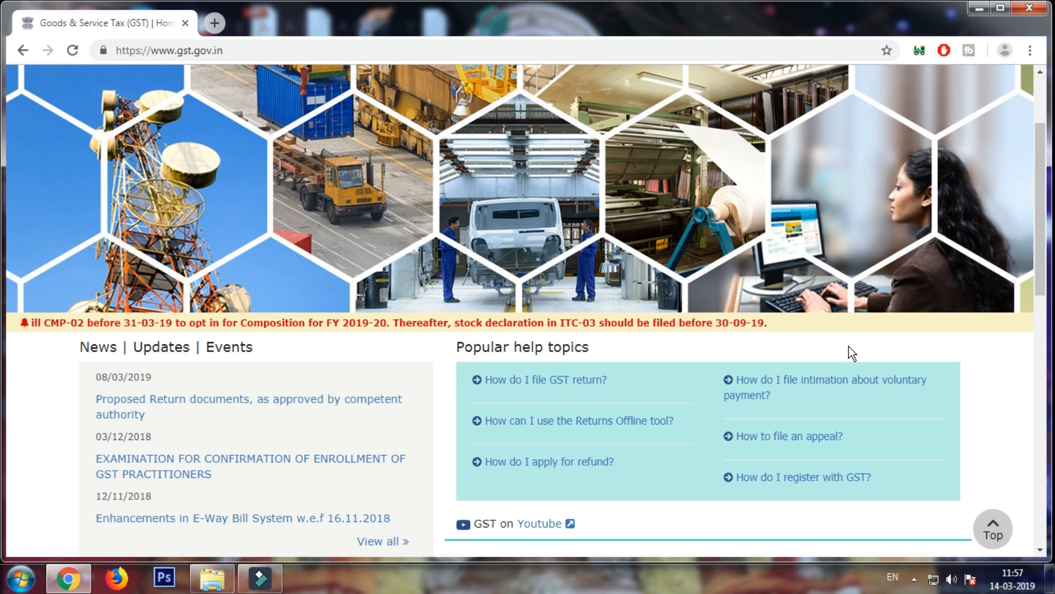
# Open the taxpayer login from the GST portal homepage
pyautogui.scroll(3, 849, 346)
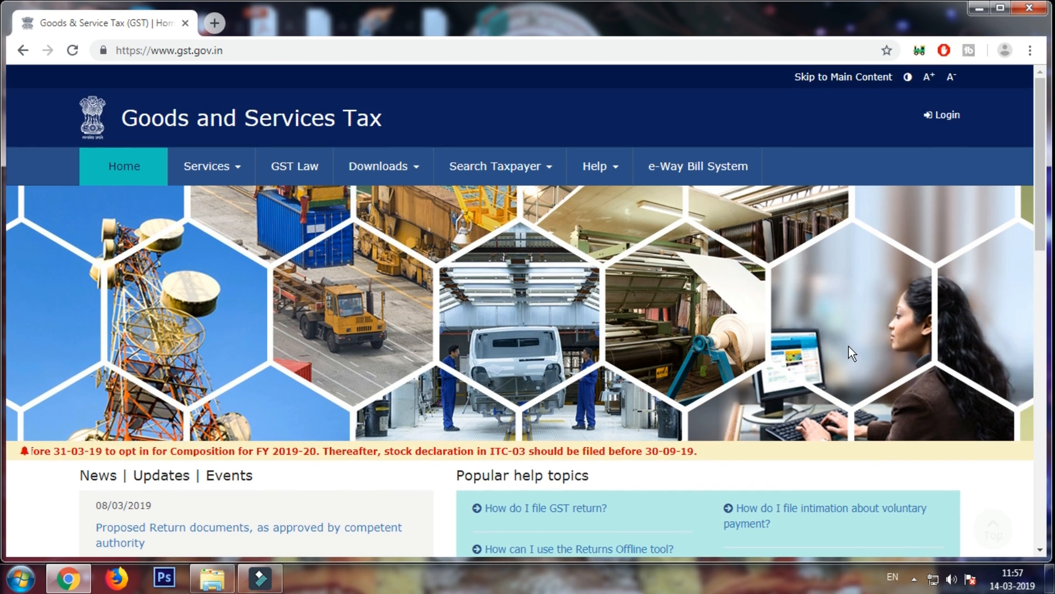
pyautogui.click(938, 116)
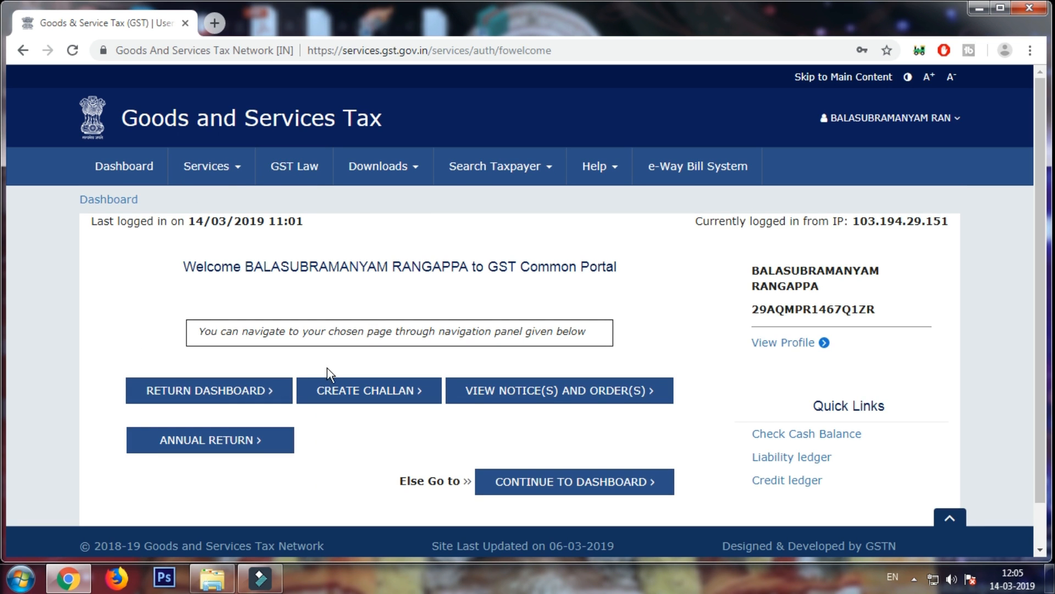
# Open the Application to Opt for Composition Levy from the registration services
pyautogui.click(218, 171)
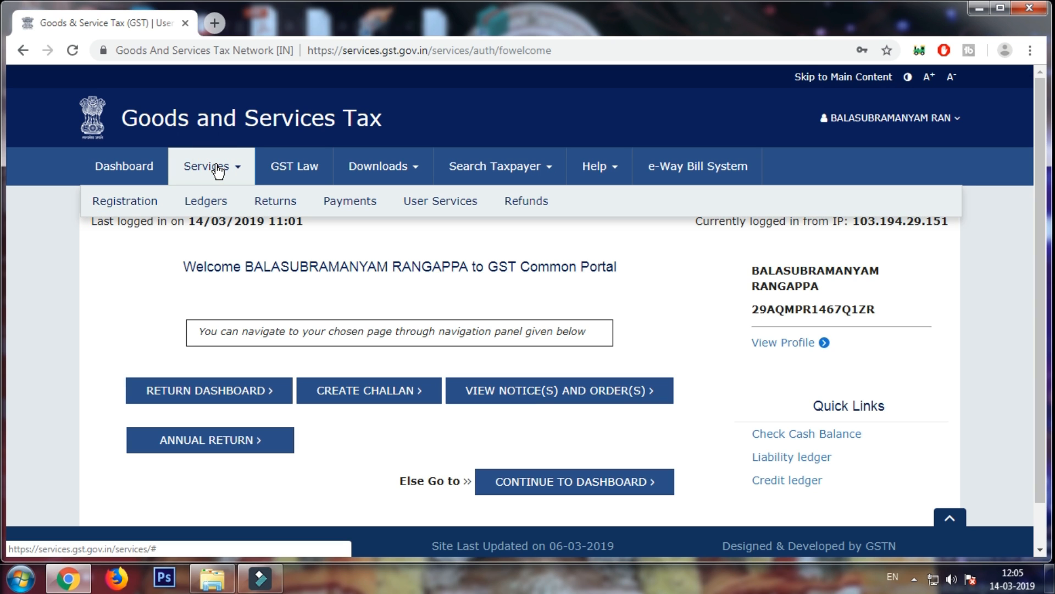
pyautogui.moveTo(133, 207)
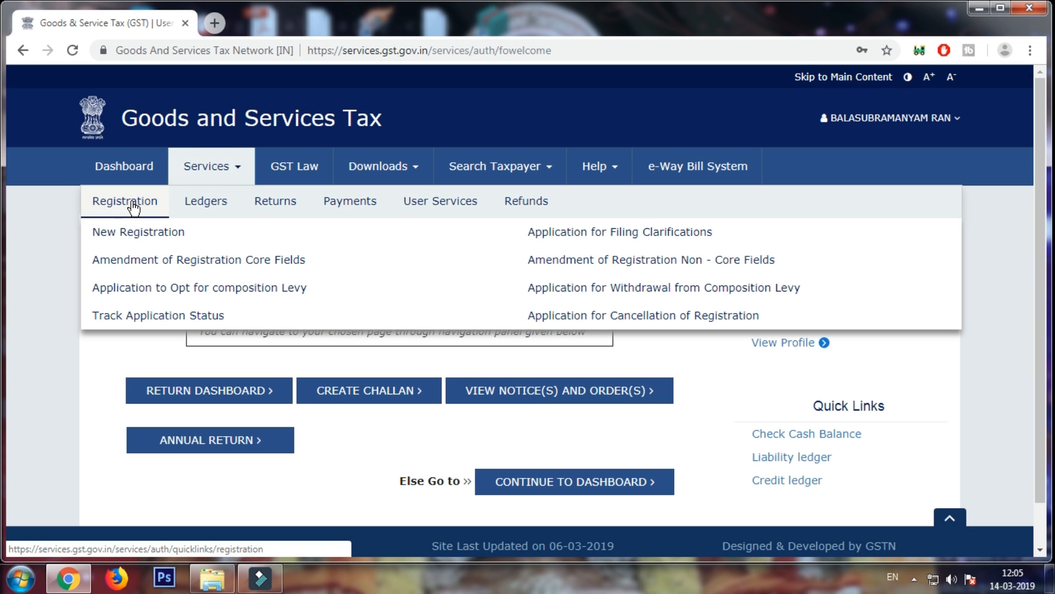
pyautogui.click(162, 288)
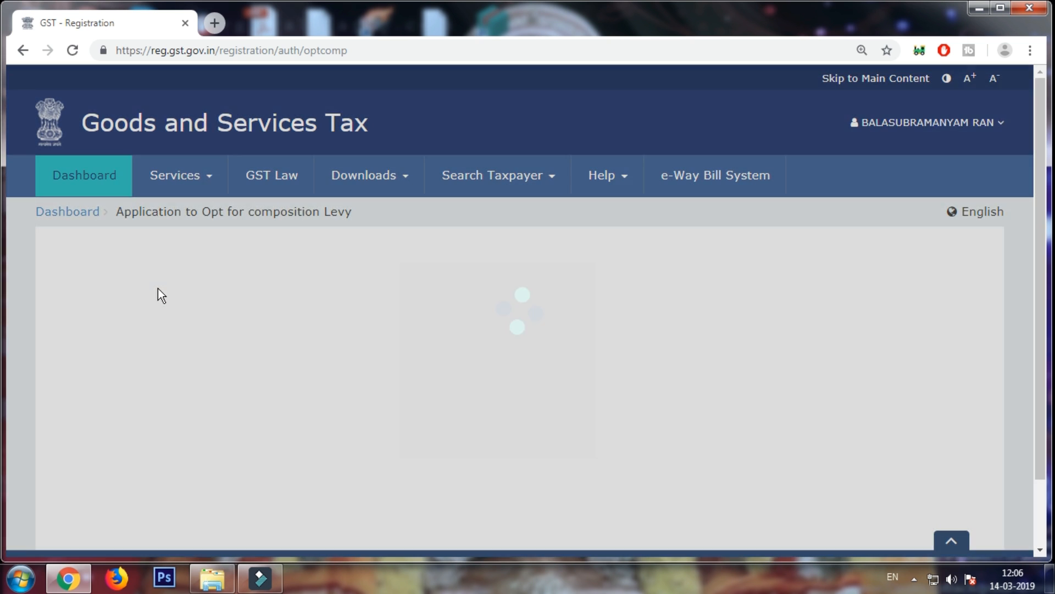
pyautogui.click(363, 246)
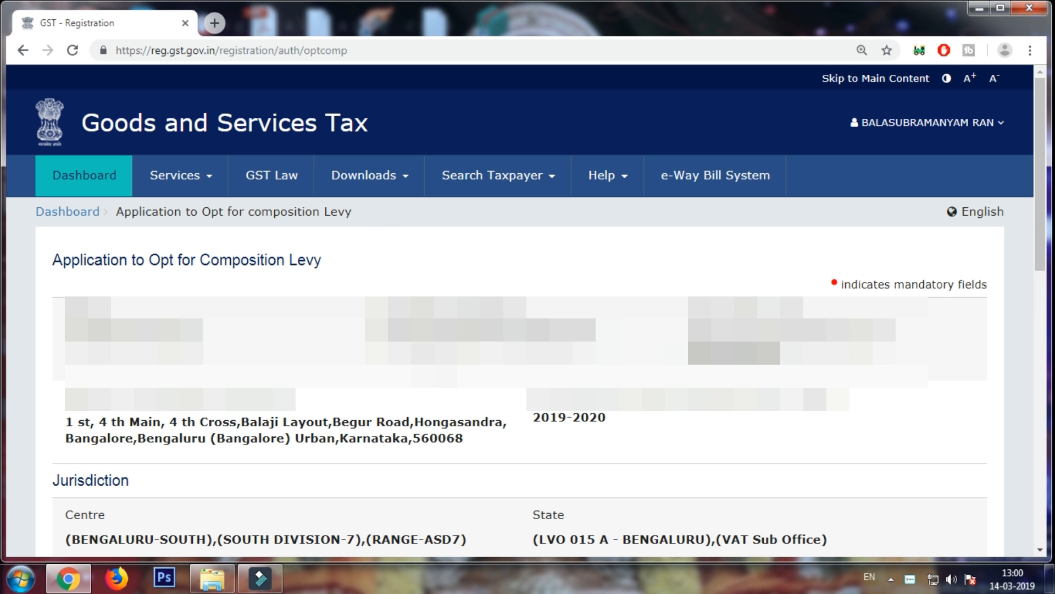
# Review the prefilled taxpayer details, business address and jurisdiction in the composition levy application
pyautogui.scroll(-5, 165, 254)
pyautogui.scroll(-8, 398, 311)
pyautogui.scroll(13, 398, 319)
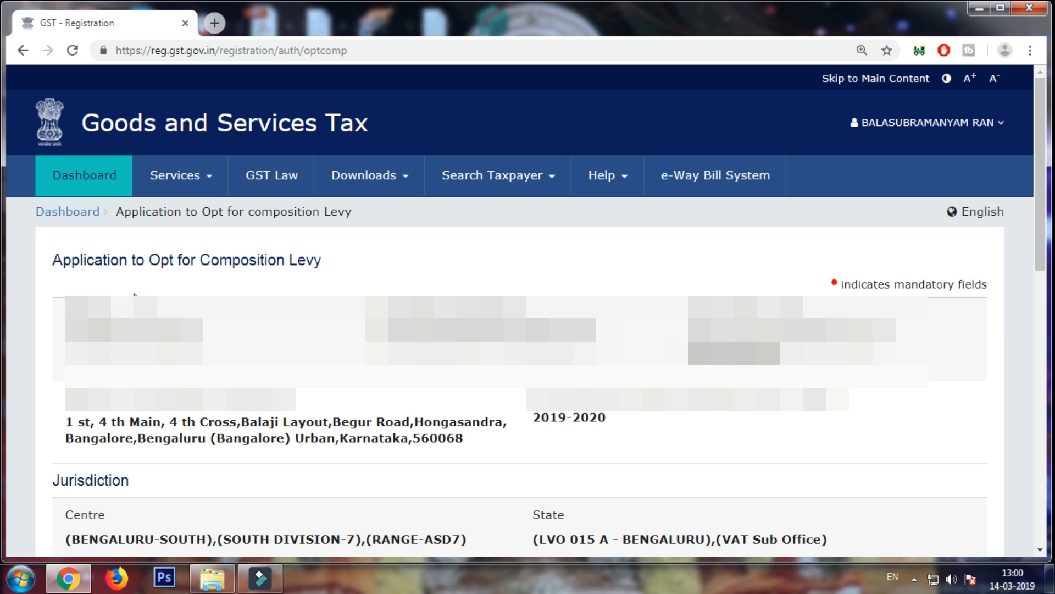
pyautogui.moveTo(66, 333); pyautogui.dragTo(184, 336)
pyautogui.moveTo(369, 336); pyautogui.dragTo(604, 342)
pyautogui.moveTo(688, 333); pyautogui.dragTo(769, 352)
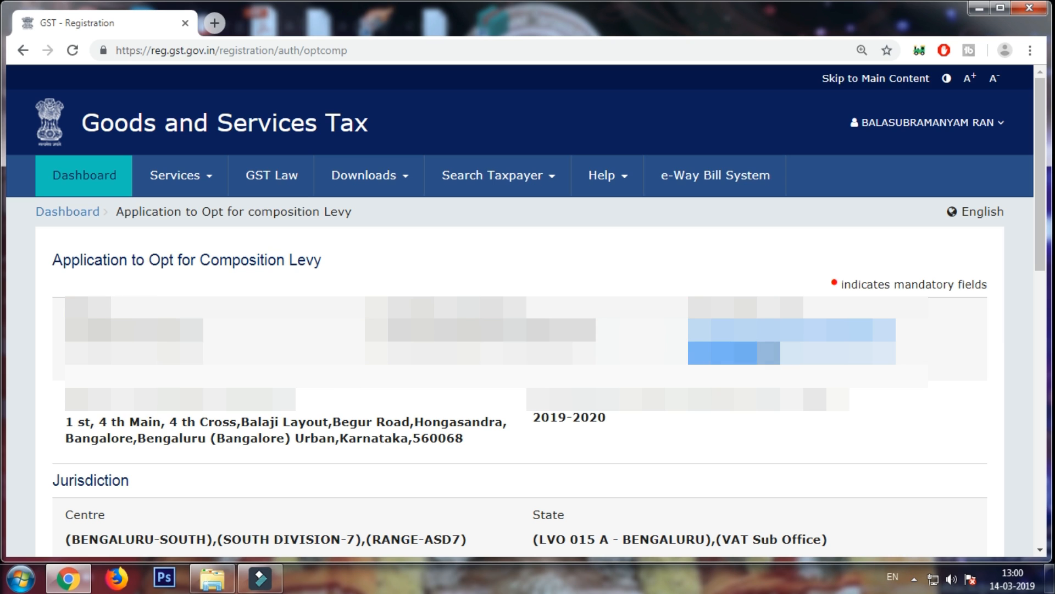
pyautogui.scroll(-2, 768, 352)
pyautogui.moveTo(65, 266); pyautogui.dragTo(388, 308)
pyautogui.scroll(-4, 235, 302)
# Set the category of registered person to only "Any other supplier eligible for composition levy"
pyautogui.moveTo(59, 196); pyautogui.dragTo(278, 203)
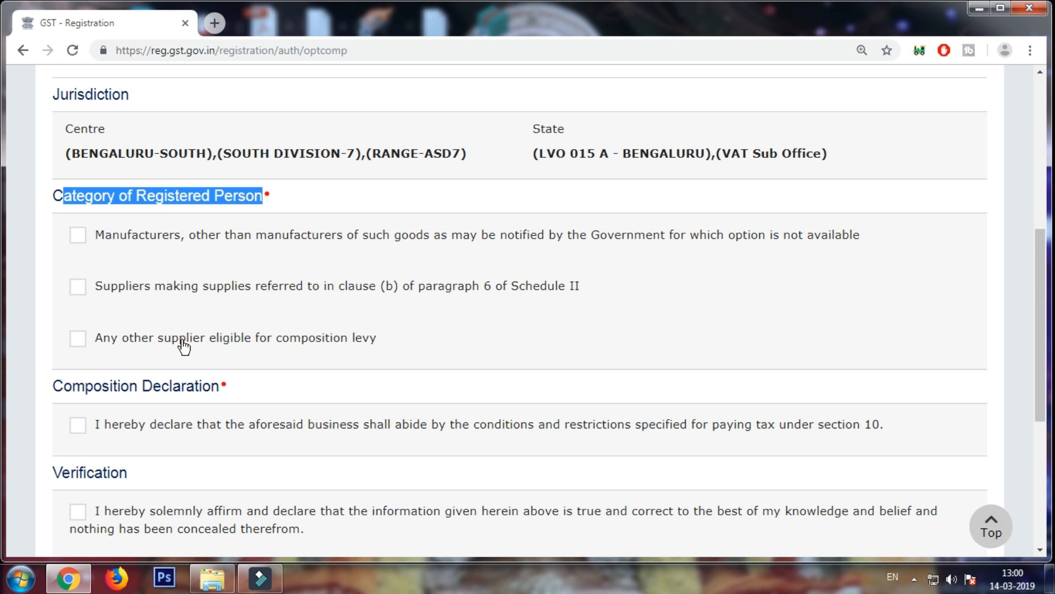
pyautogui.click(135, 199)
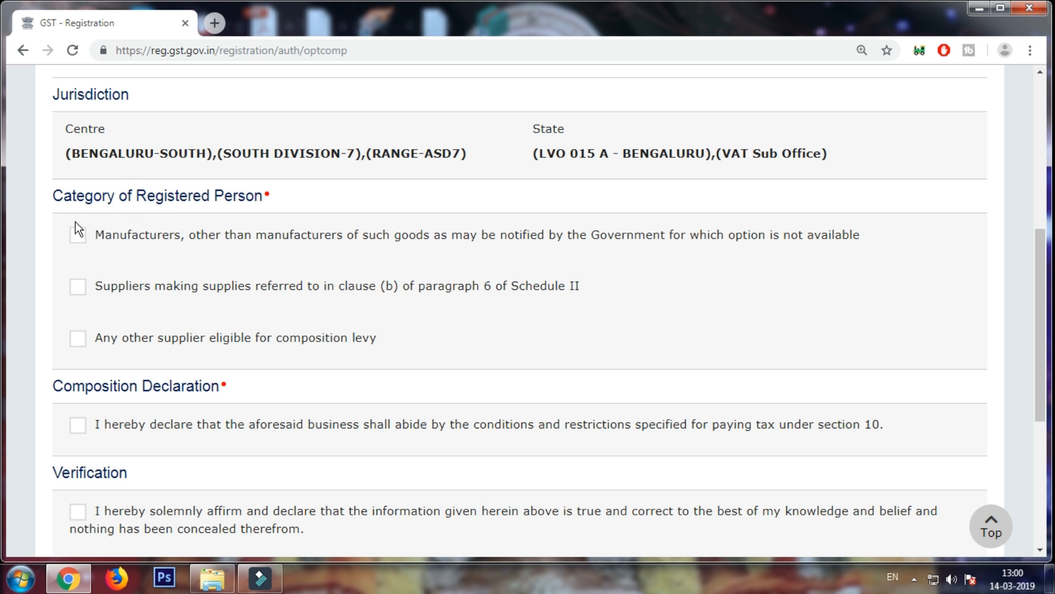
pyautogui.click(80, 236)
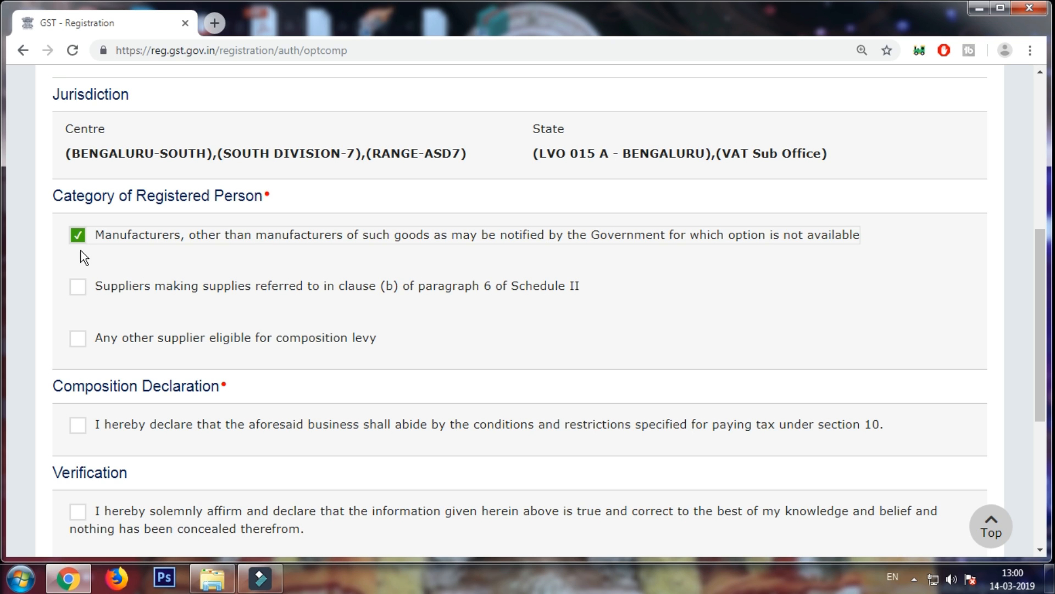
pyautogui.click(77, 285)
pyautogui.click(81, 229)
pyautogui.click(76, 339)
pyautogui.click(77, 287)
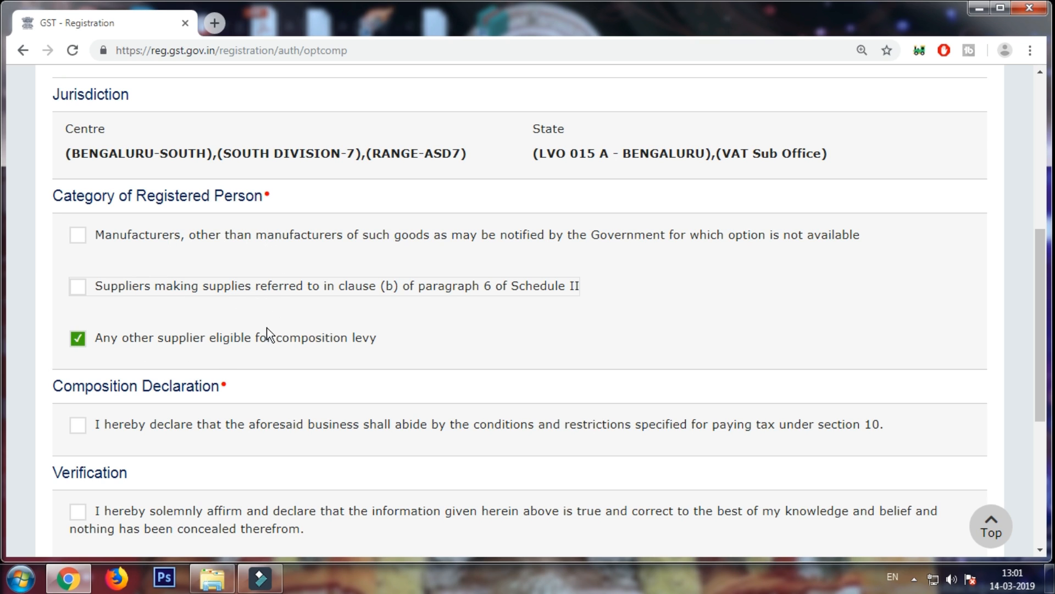
# Accept the Composition Declaration to abide by the conditions and restrictions for paying tax under section 10
pyautogui.scroll(-5, 165, 305)
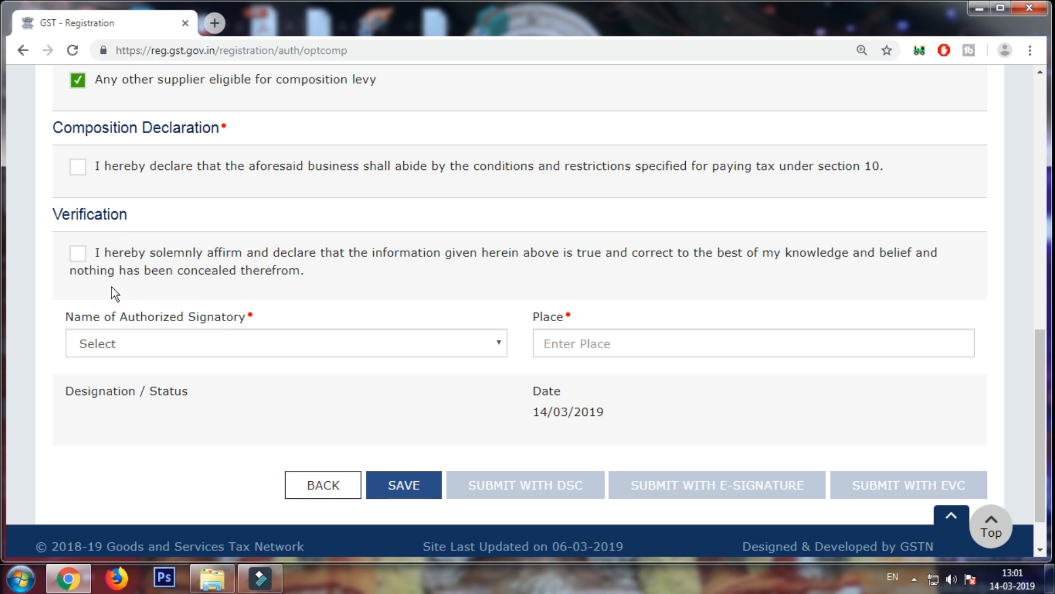
pyautogui.moveTo(55, 129); pyautogui.dragTo(212, 127)
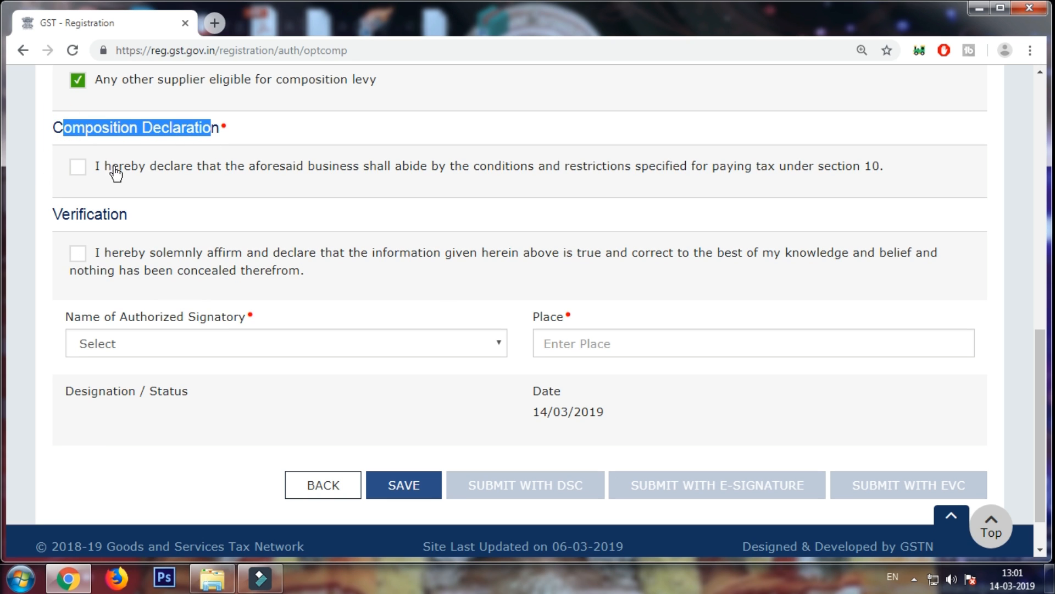
pyautogui.click(82, 168)
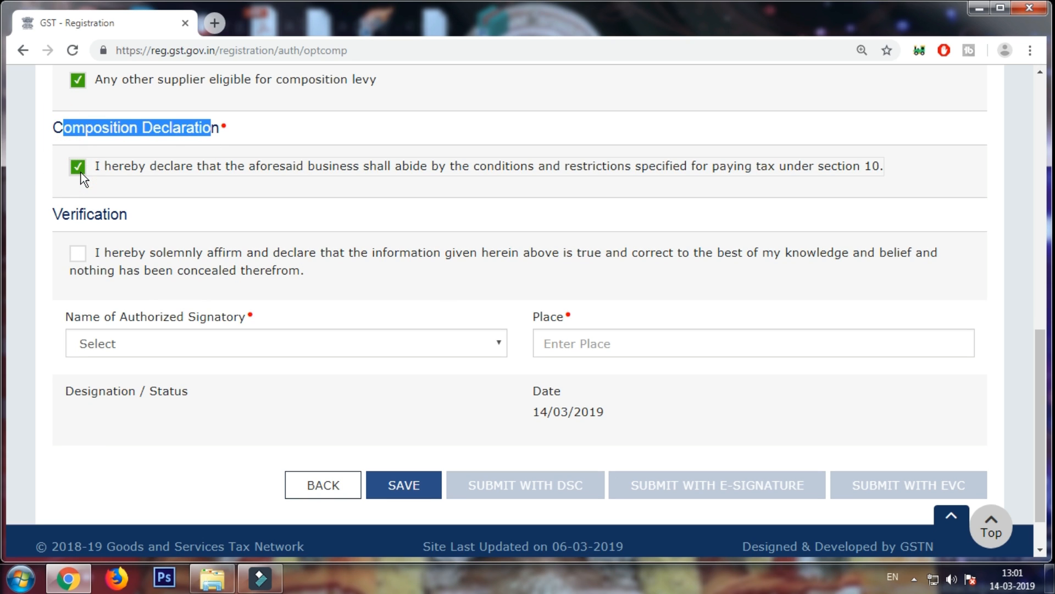
pyautogui.click(133, 137)
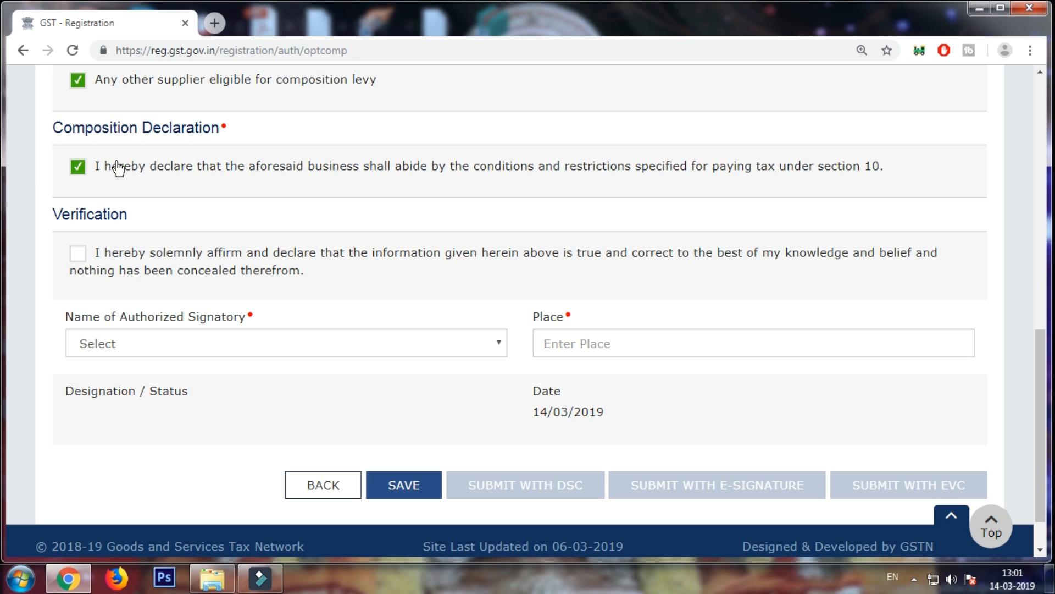
pyautogui.moveTo(119, 171); pyautogui.dragTo(728, 175)
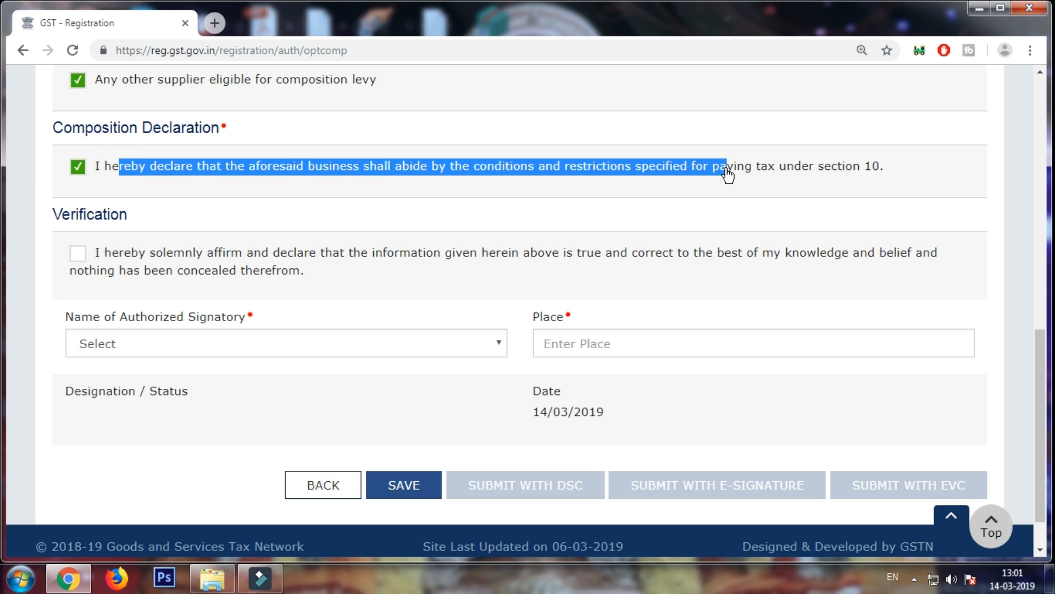
pyautogui.click(130, 183)
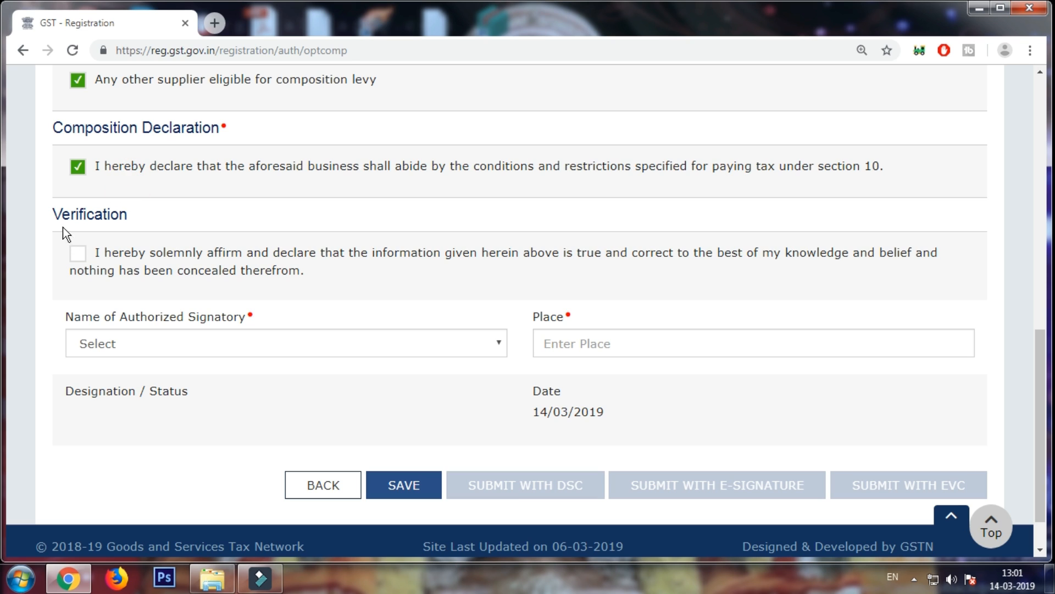
# Accept the Verification statement affirming that the information given is true and correct
pyautogui.doubleClick(63, 212)
pyautogui.moveTo(123, 253); pyautogui.dragTo(193, 288)
pyautogui.click(77, 254)
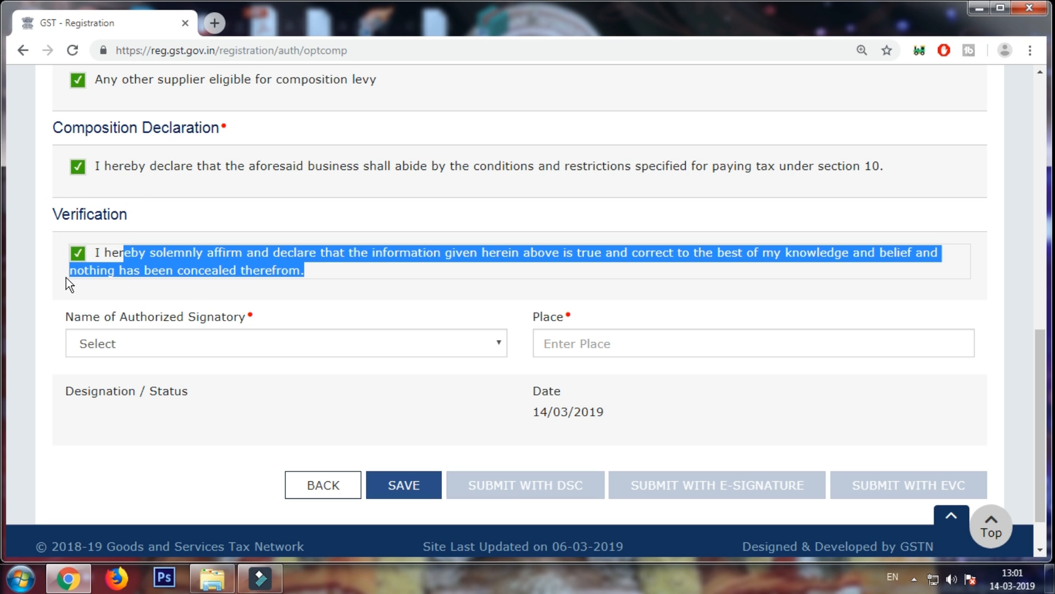
pyautogui.click(64, 282)
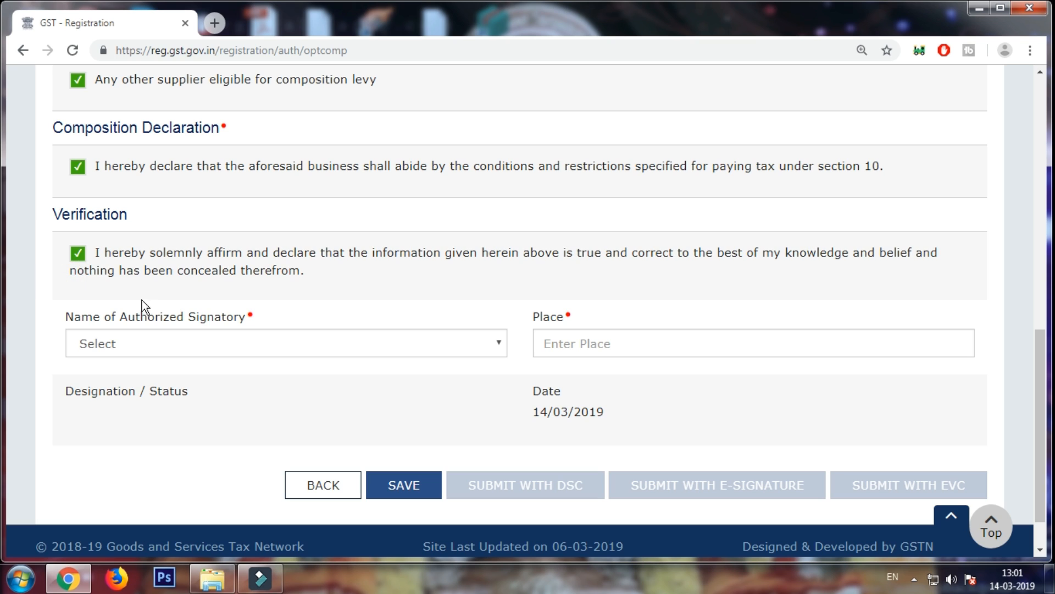
# Choose the listed proprietor as the authorized signatory and make the Place field ready for entry
pyautogui.click(170, 341)
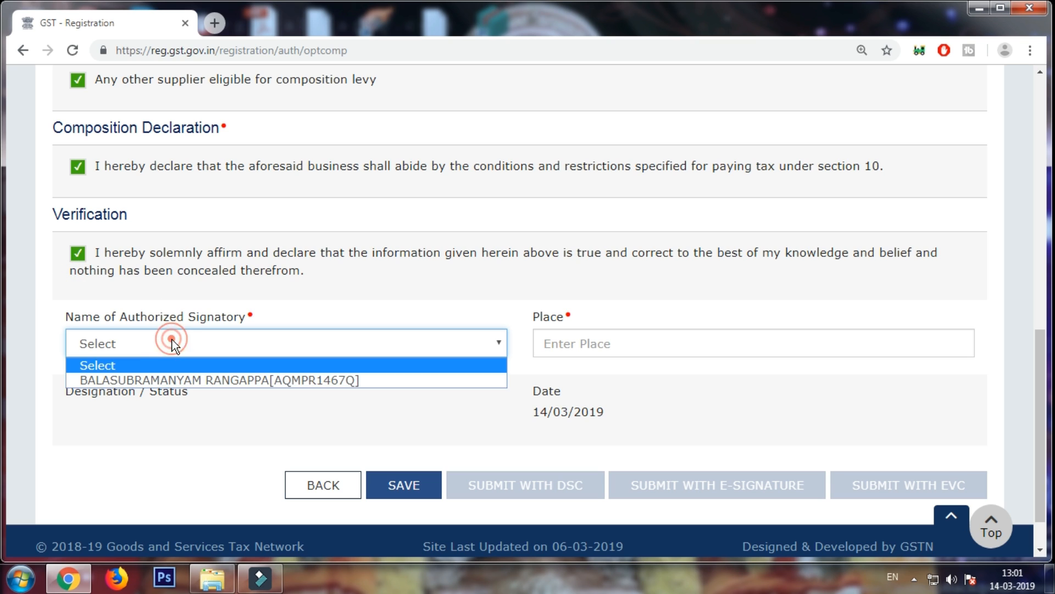
pyautogui.click(172, 380)
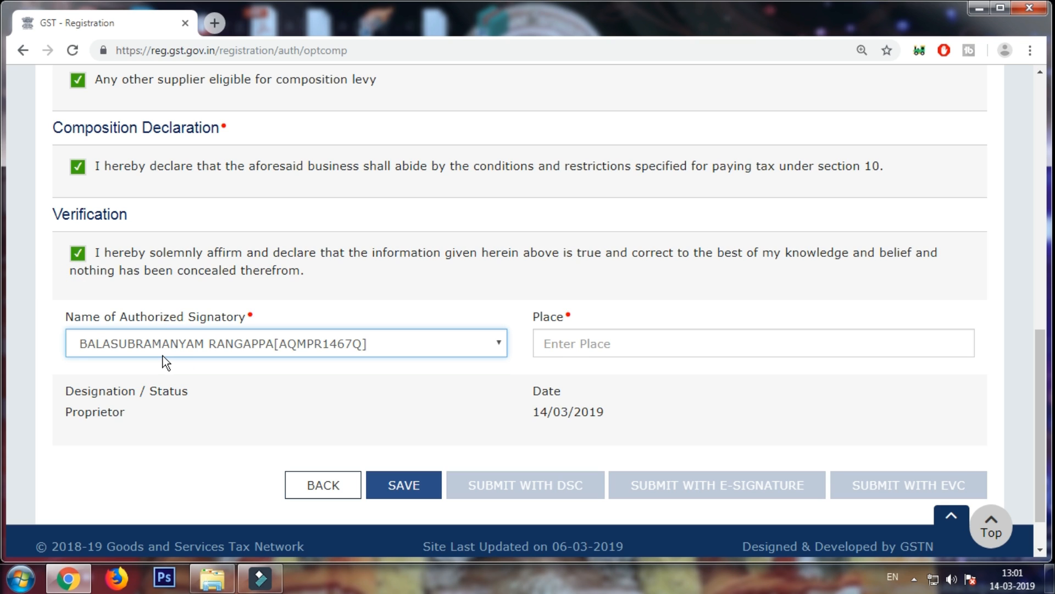
pyautogui.click(578, 345)
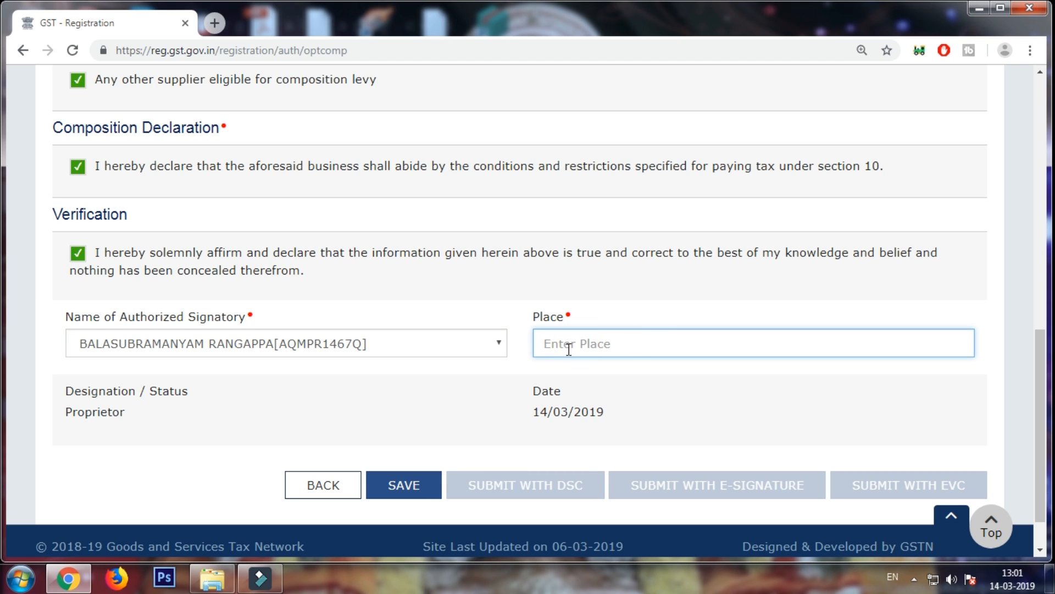